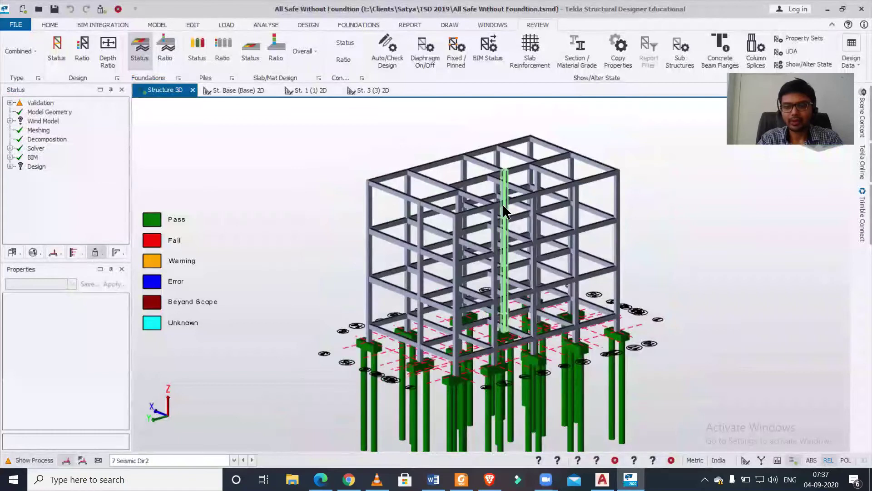
- Export the analysis model with STAAD Export to the Desktop as 'All Safe Without Foundtion 3D.std'
mouse_move(614, 276)
middle_drag(614, 275, 589, 253)
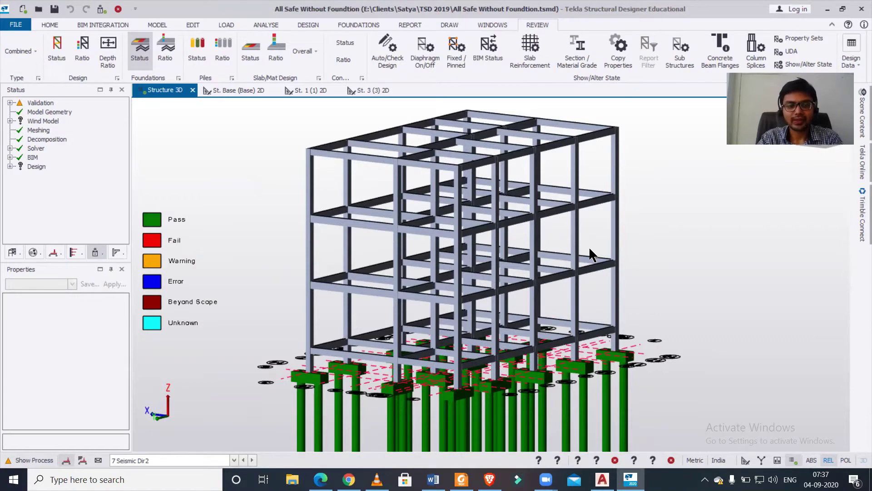
click(119, 27)
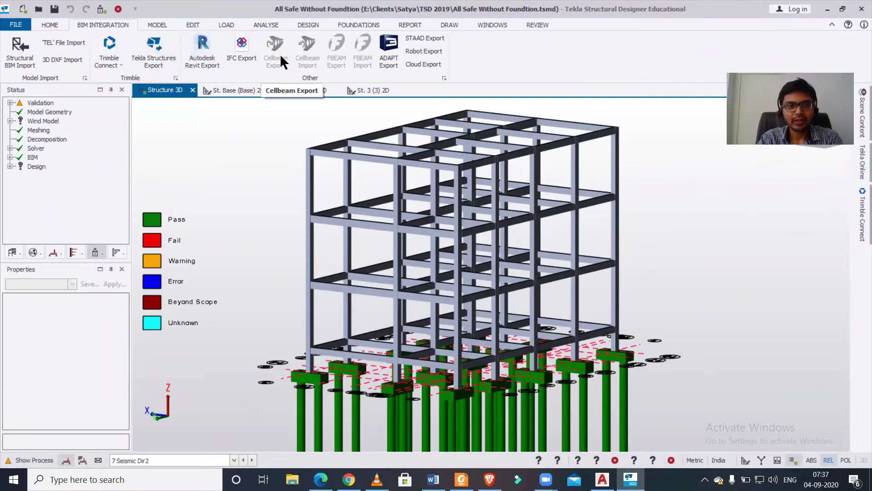
click(432, 39)
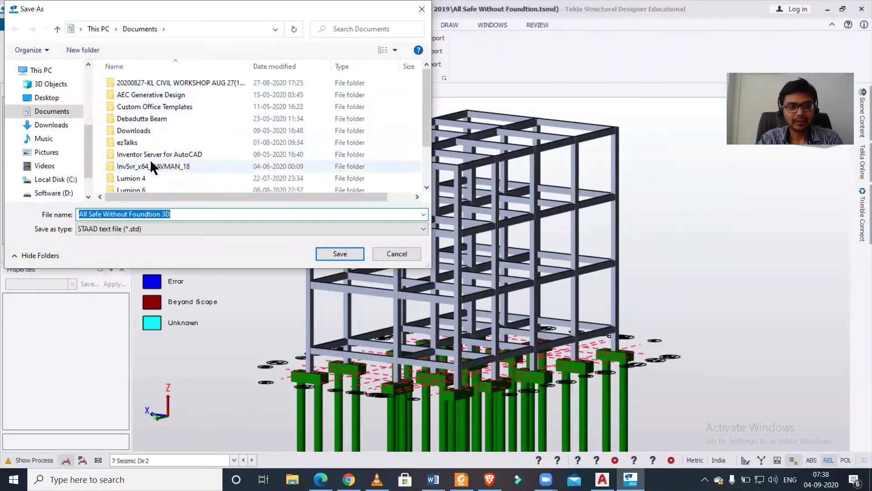
scroll(151, 163, down, 2)
click(47, 97)
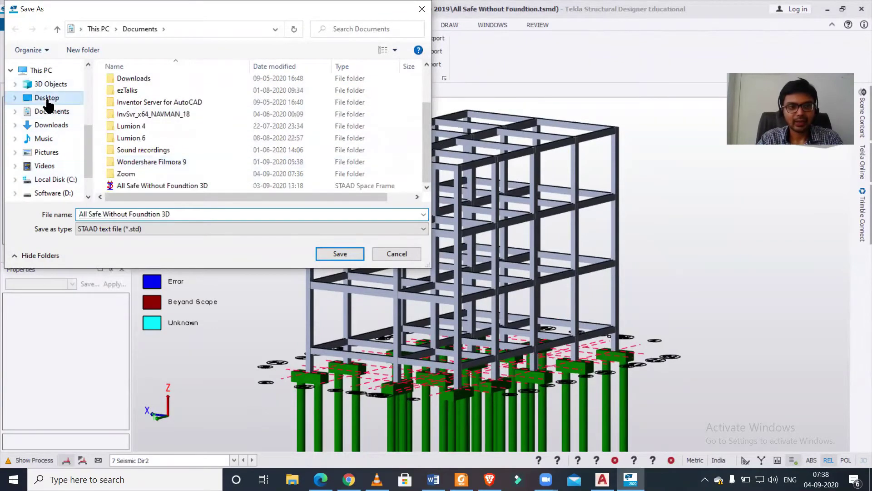
click(182, 215)
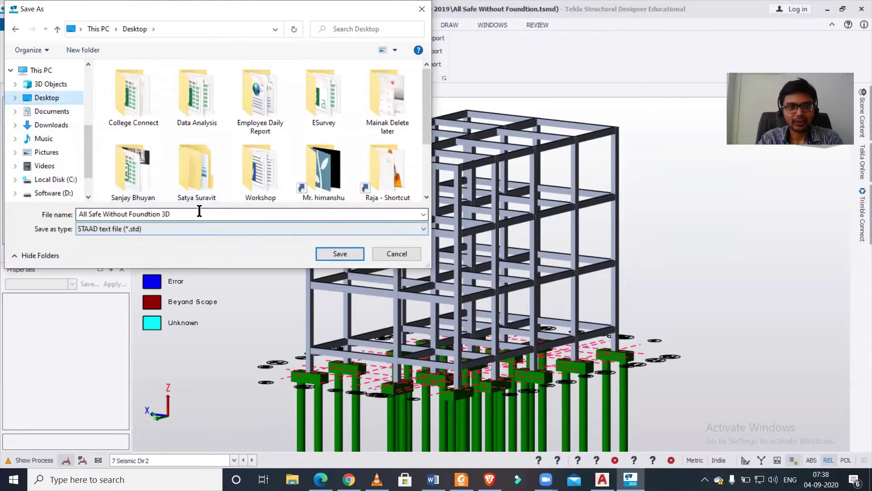
key(ctrl+a)
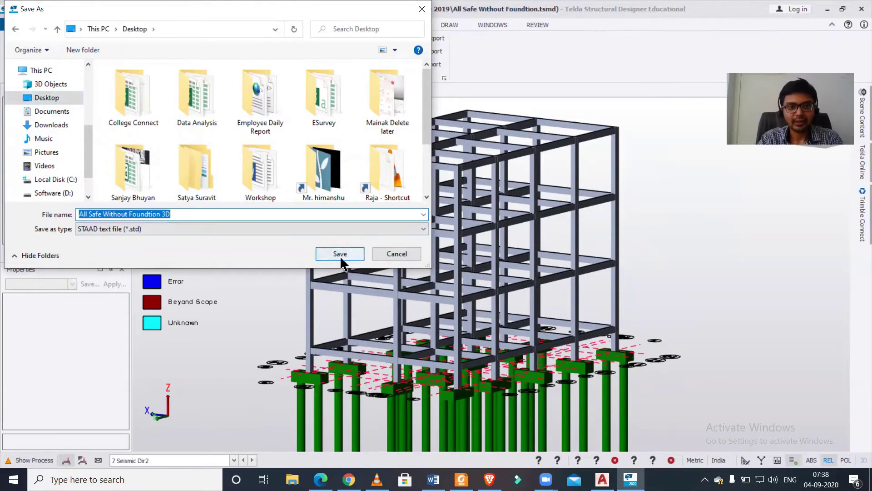
click(328, 253)
- Minimize Tekla and open the desktop file All Safe Without Foundtion 3D in STAAD.Pro V8i
click(831, 10)
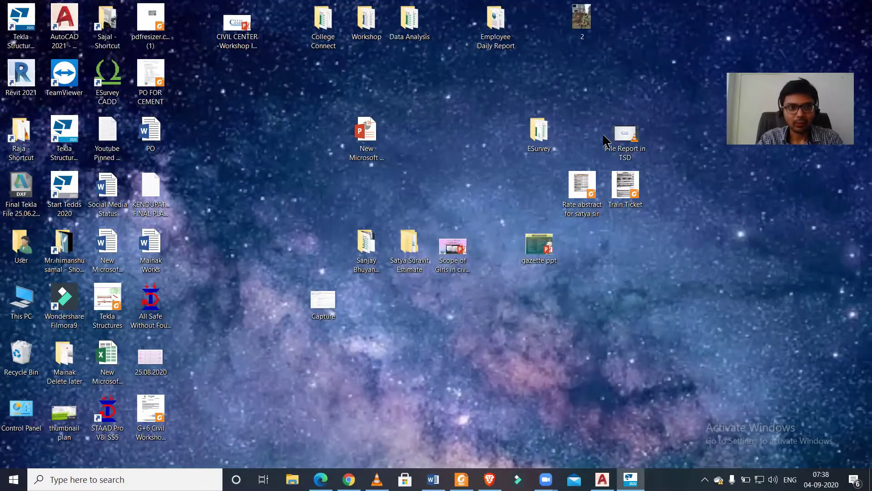
double_click(144, 301)
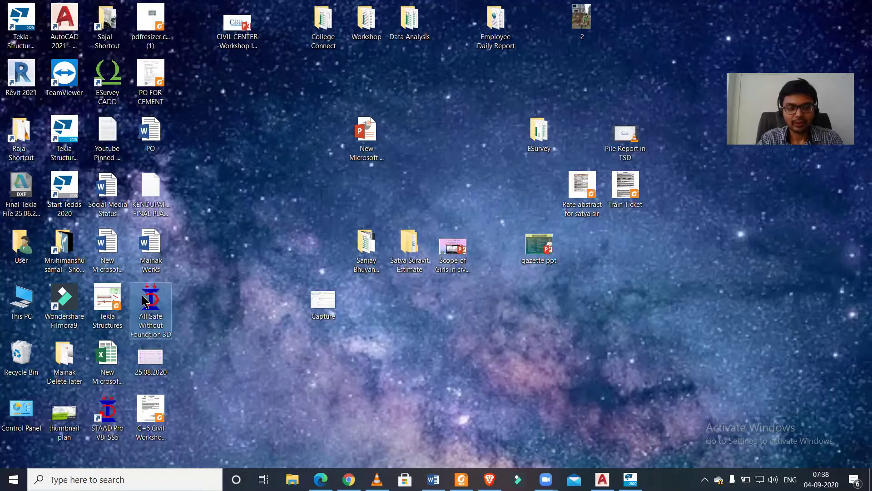
right_click(143, 295)
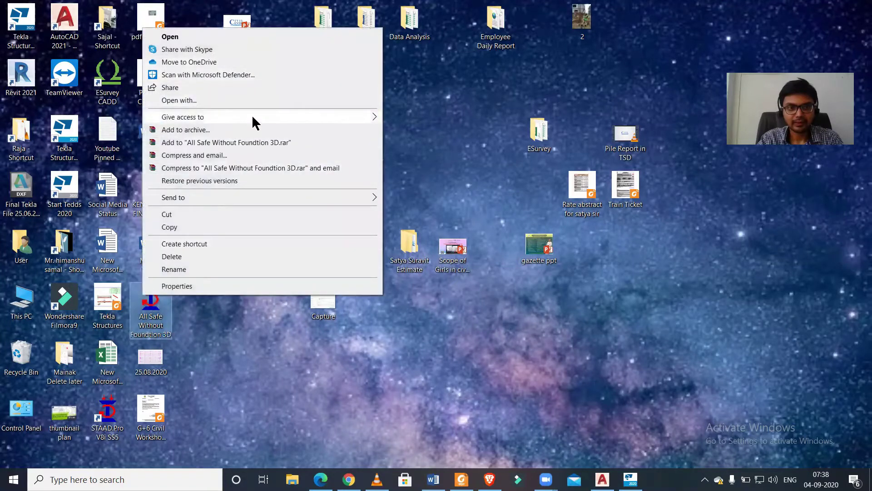
click(262, 40)
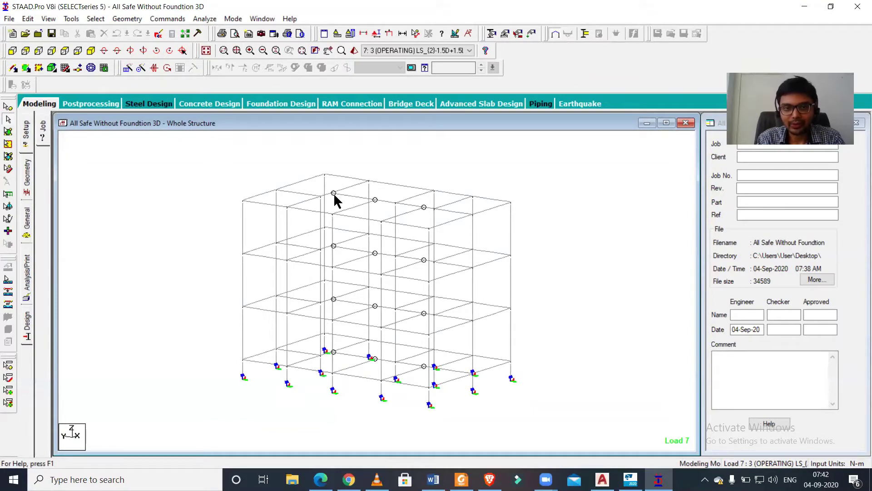
- Zoom around the imported frame, then show the Geometry page with node coordinate and beam connectivity tables
scroll(335, 194, up, 3)
scroll(327, 166, down, 3)
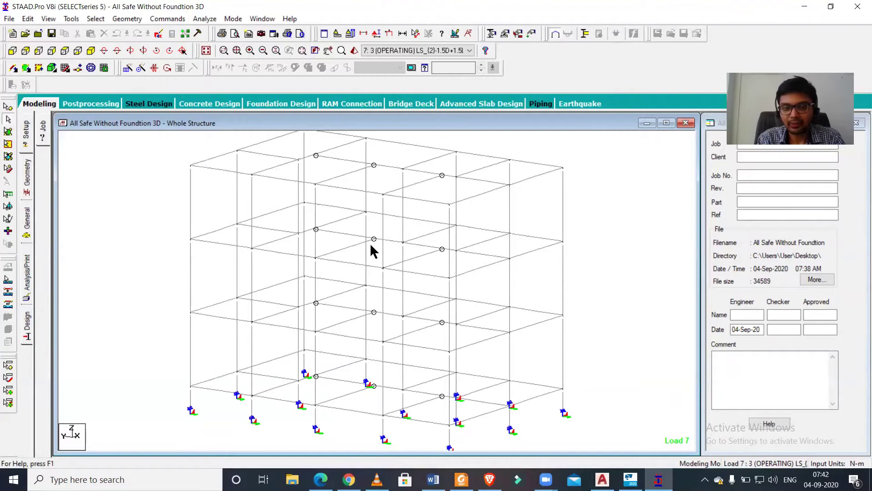
scroll(372, 237, down, 1)
scroll(363, 416, down, 1)
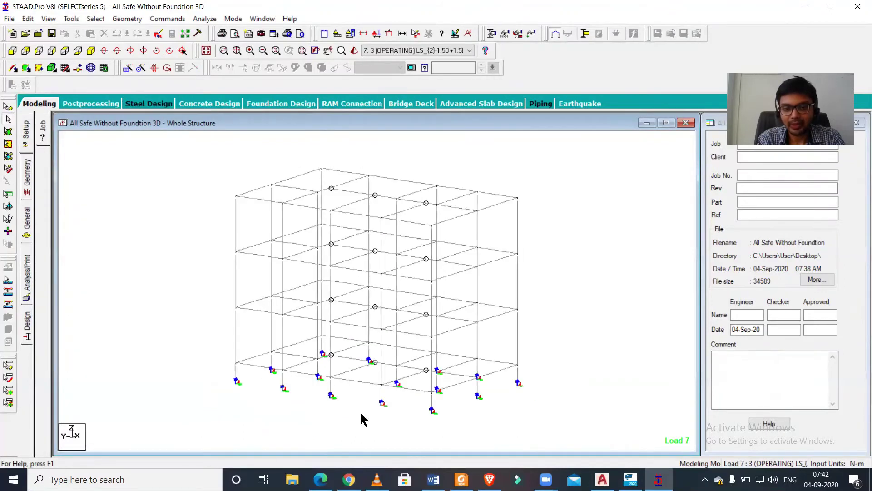
scroll(361, 418, up, 2)
scroll(360, 410, down, 1)
scroll(360, 411, up, 2)
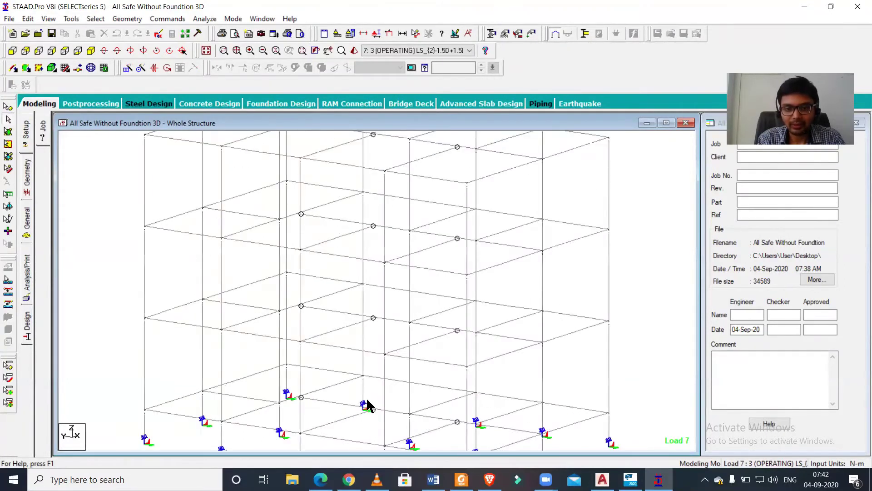
click(29, 177)
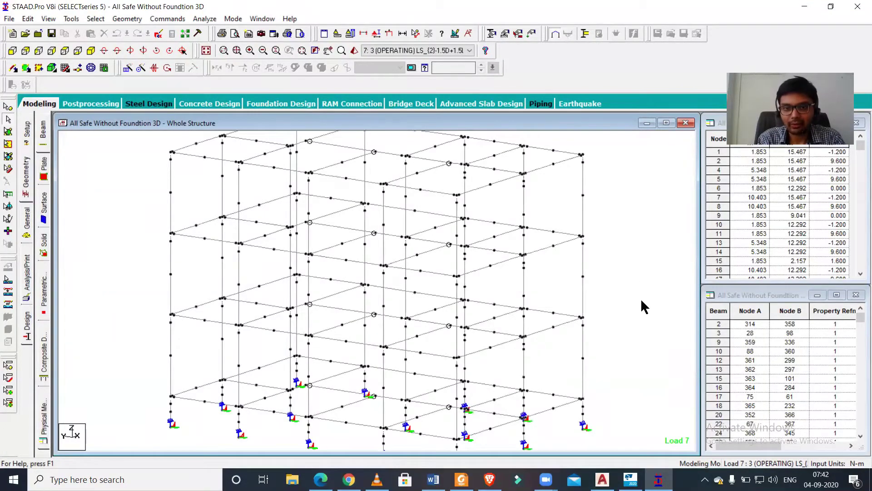
- Look through the Solid, Parametric and Property pages to see the assigned member sections and materials
click(45, 252)
click(42, 297)
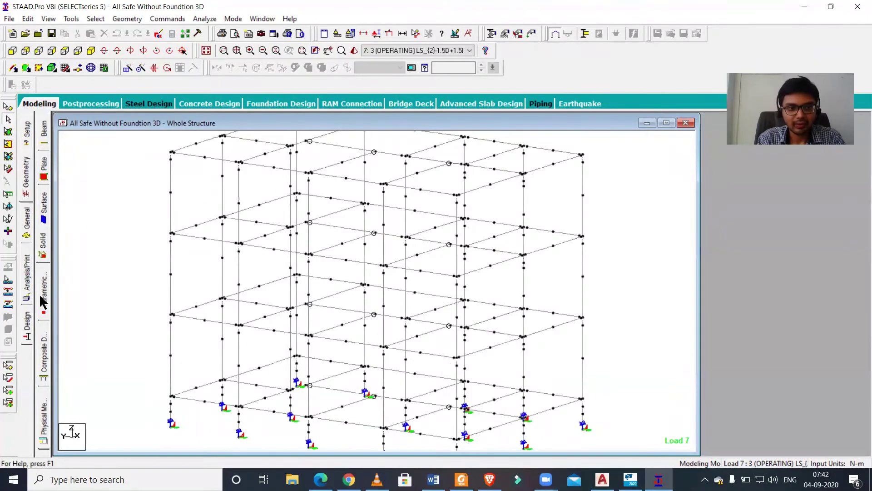
click(27, 221)
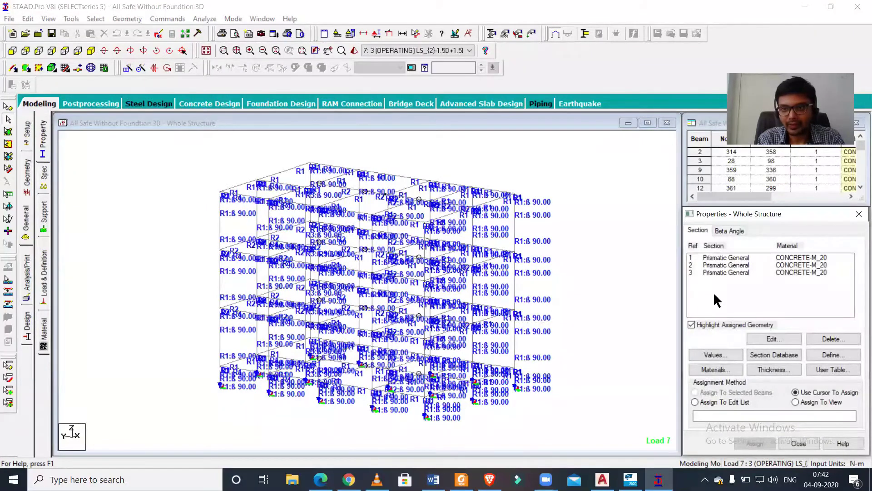
scroll(518, 246, up, 1)
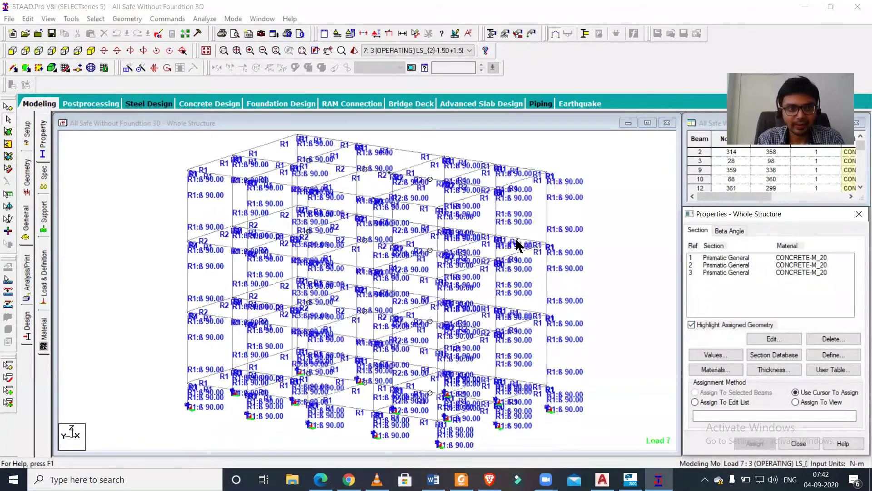
scroll(518, 246, up, 3)
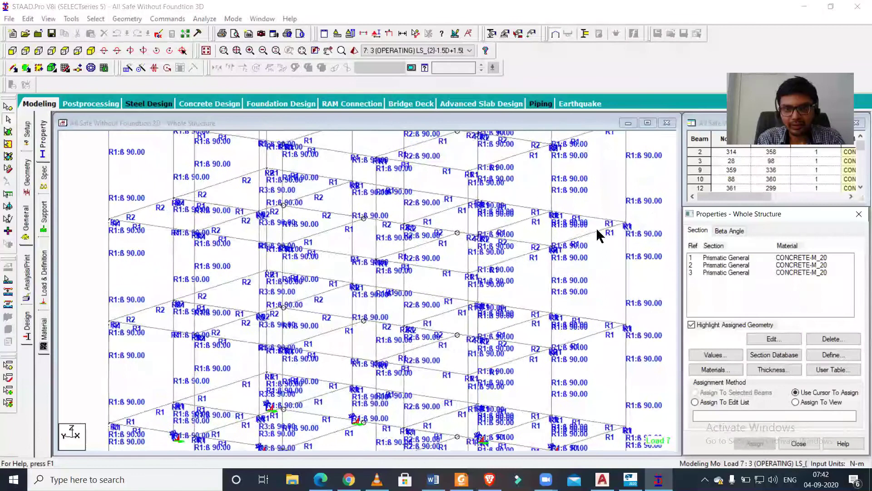
- Check beam 114's length and end coordinates in its Beam dialog, then show Load & Definition
click(597, 229)
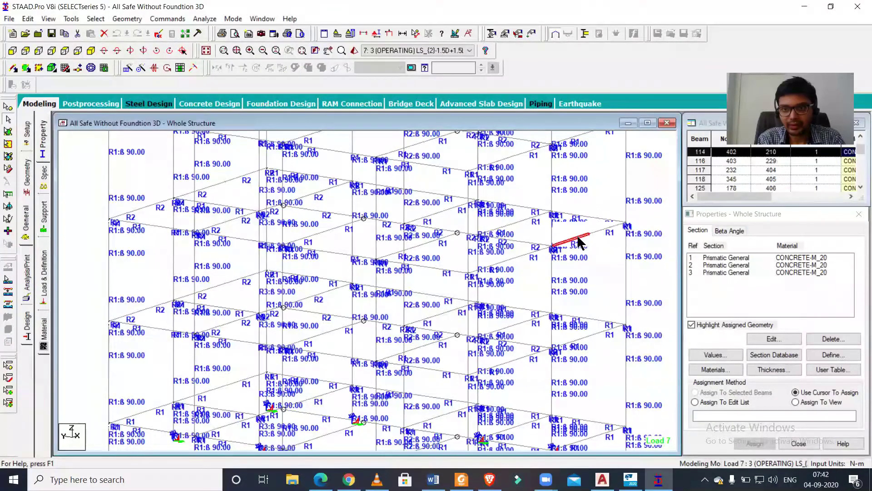
click(592, 228)
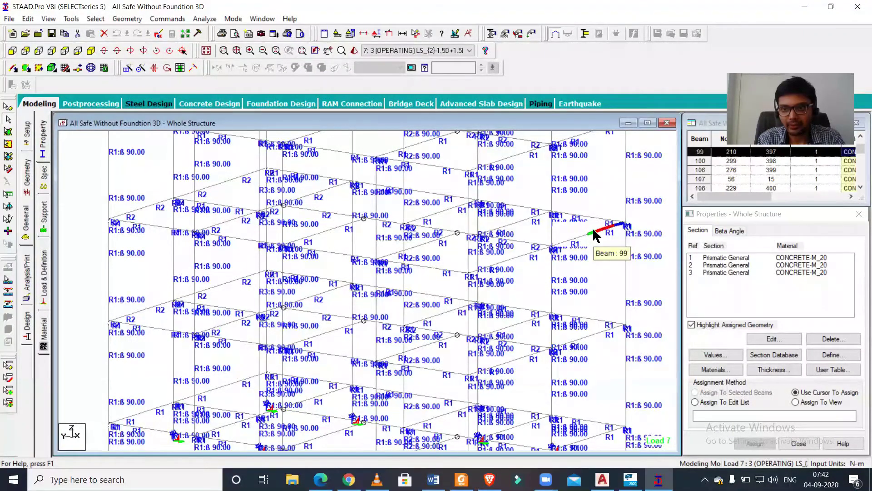
click(584, 232)
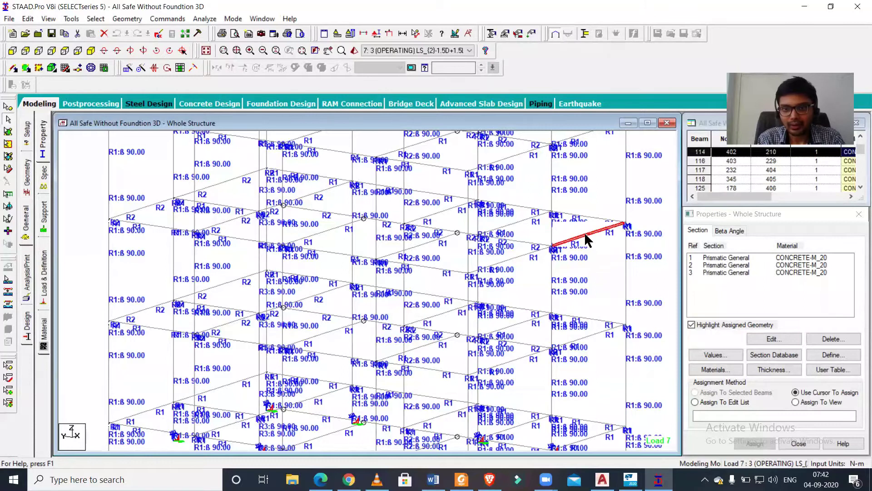
double_click(584, 232)
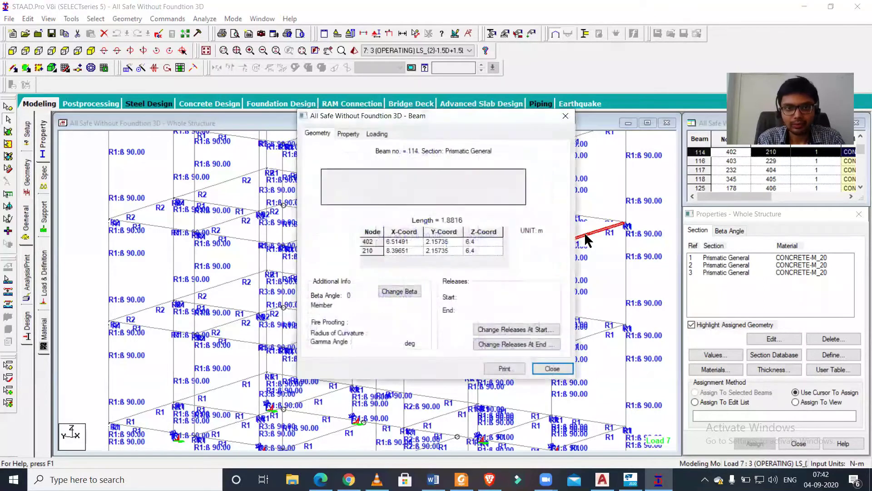
click(564, 119)
click(44, 280)
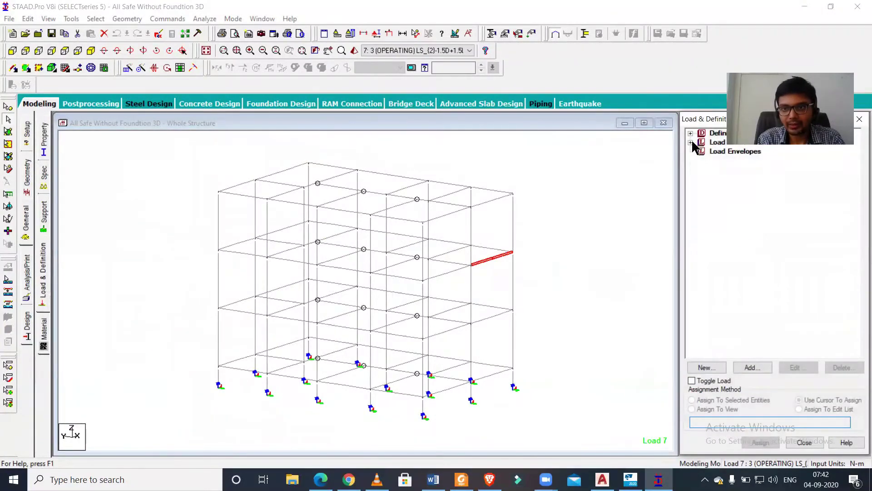
- Expand the load list and confirm combination 7 sums loads 1–5 at factor 1
click(691, 142)
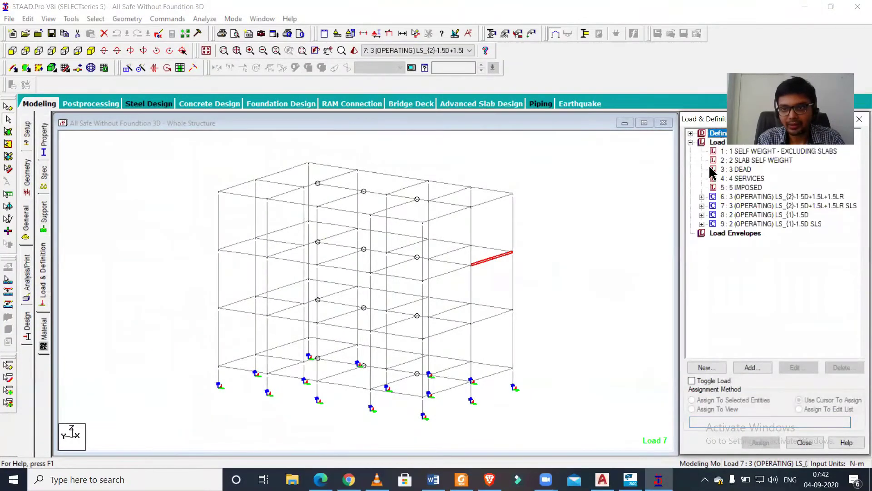
click(702, 197)
click(751, 207)
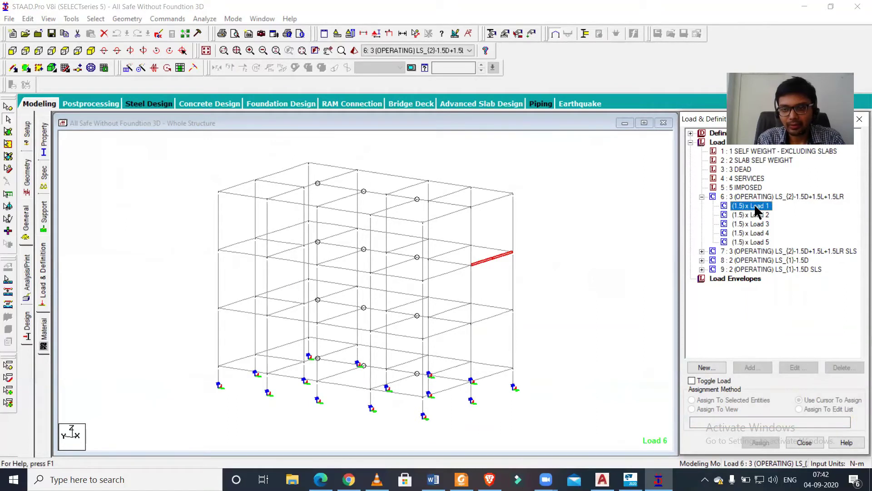
click(753, 252)
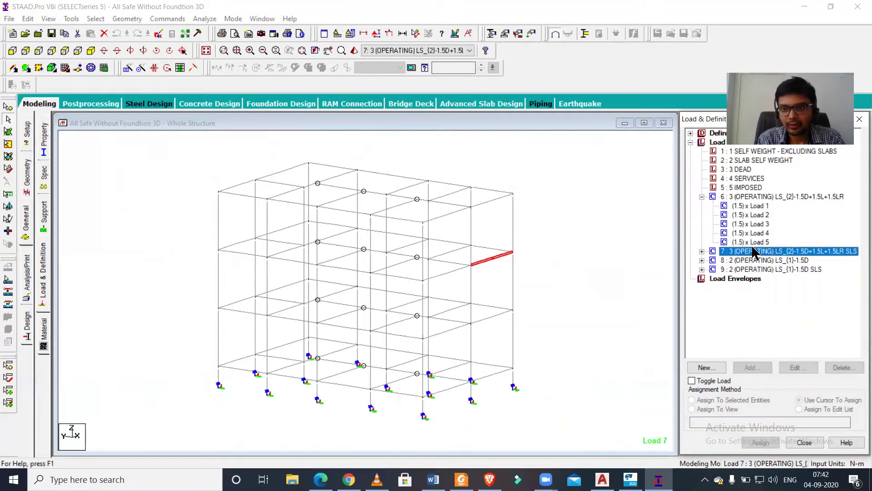
double_click(753, 251)
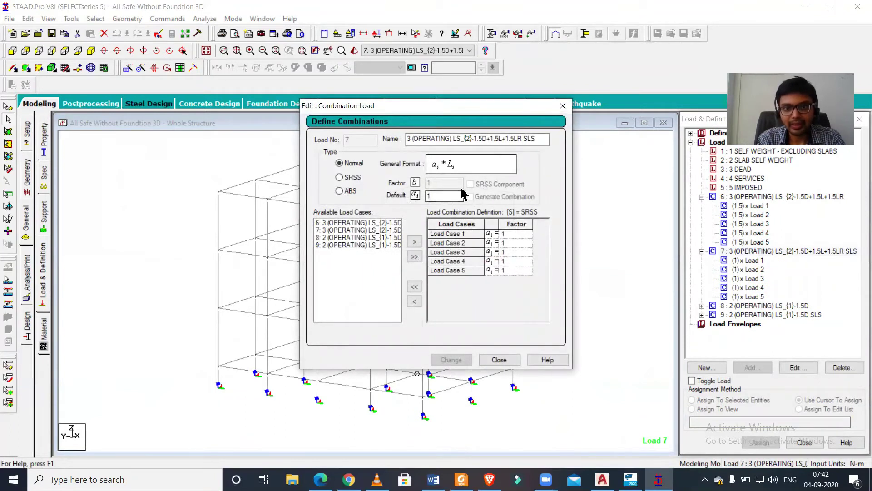
click(563, 105)
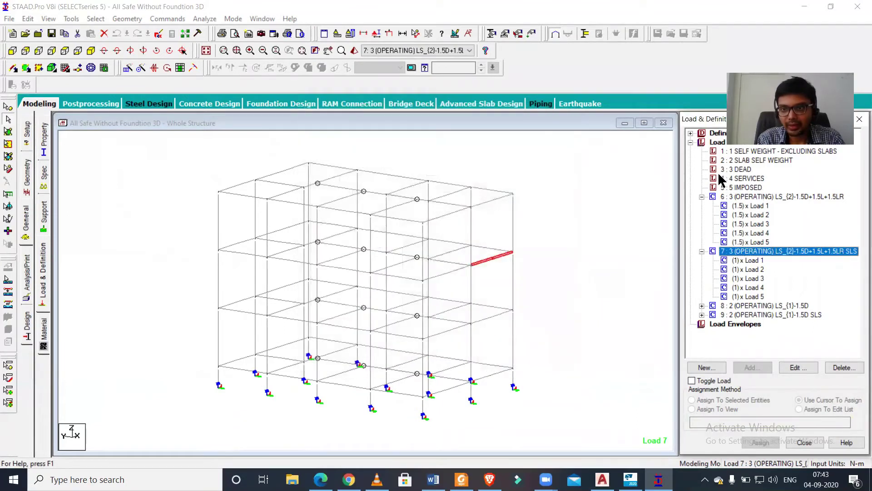
- Select the (1) x Load 4 entry and rotate the model to a more frontal view
click(739, 288)
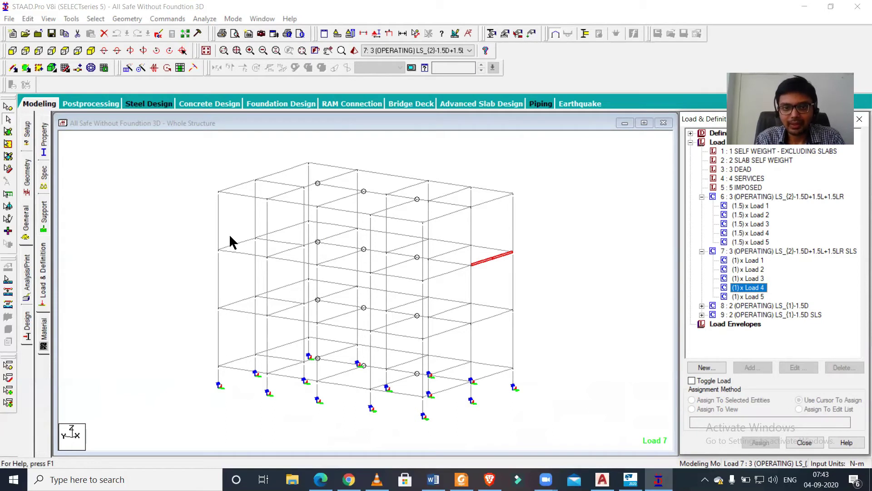
click(580, 316)
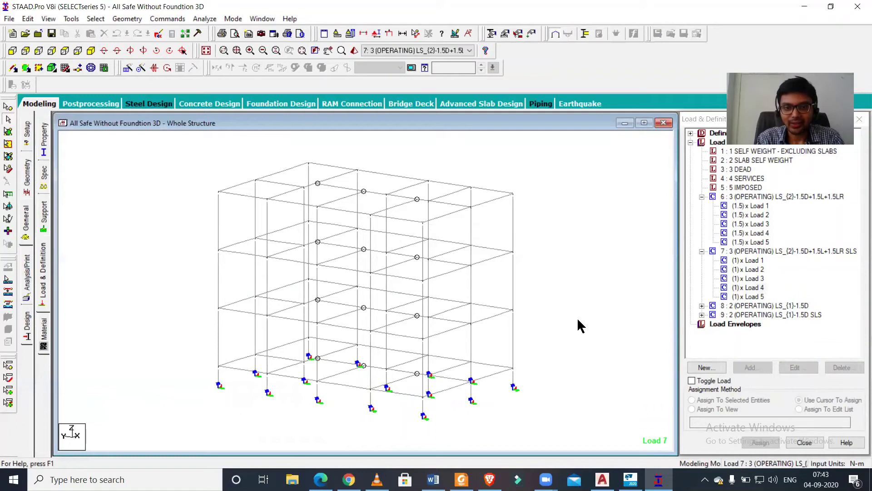
key(Right)
key(Right)
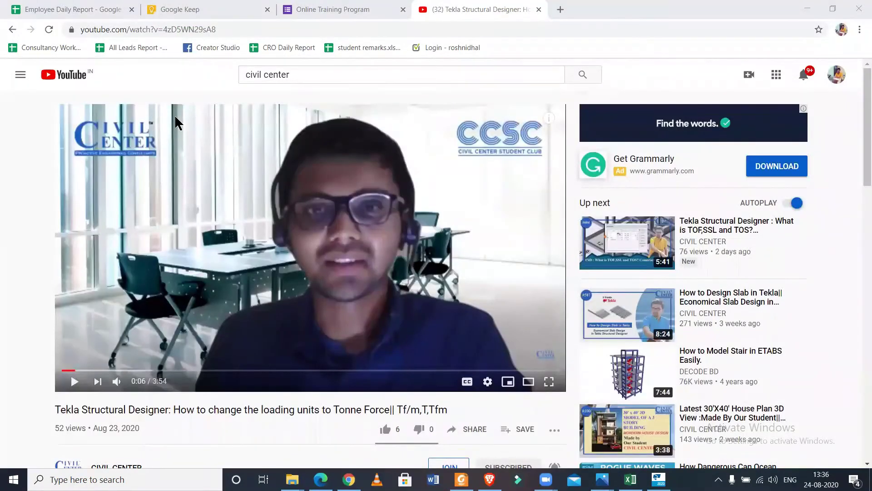
- Expand the full description of the Tekla loading-units video and scroll down to its Registration link
scroll(149, 402, down, 1)
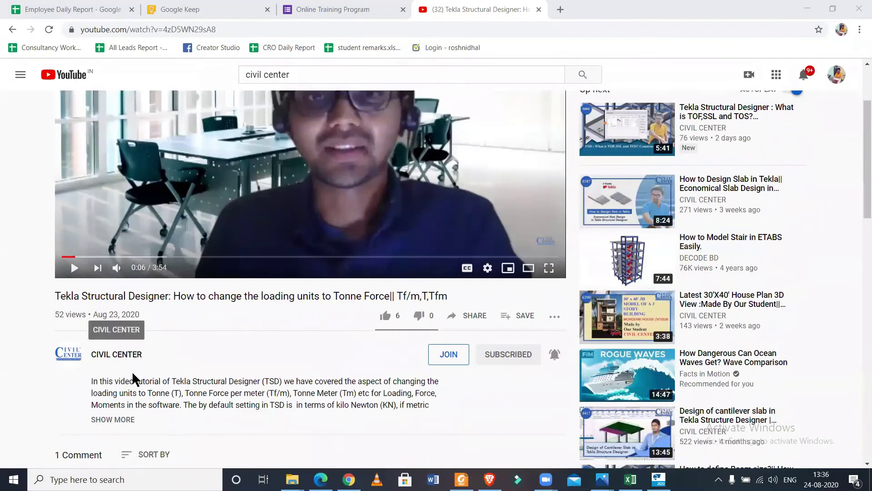
scroll(133, 379, down, 1)
click(116, 367)
scroll(184, 351, down, 1)
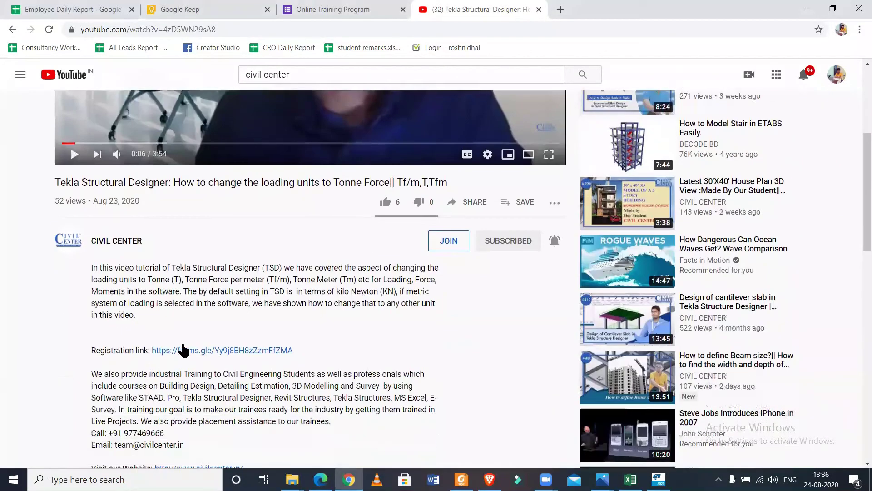
scroll(200, 354, down, 1)
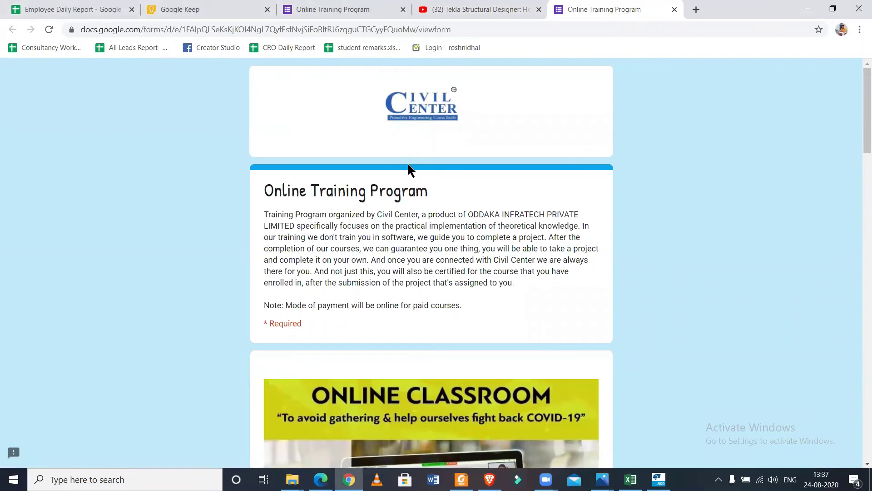
- Scroll the Online Training Program form past the images and Name fields to the training course checklist
scroll(407, 169, down, 1)
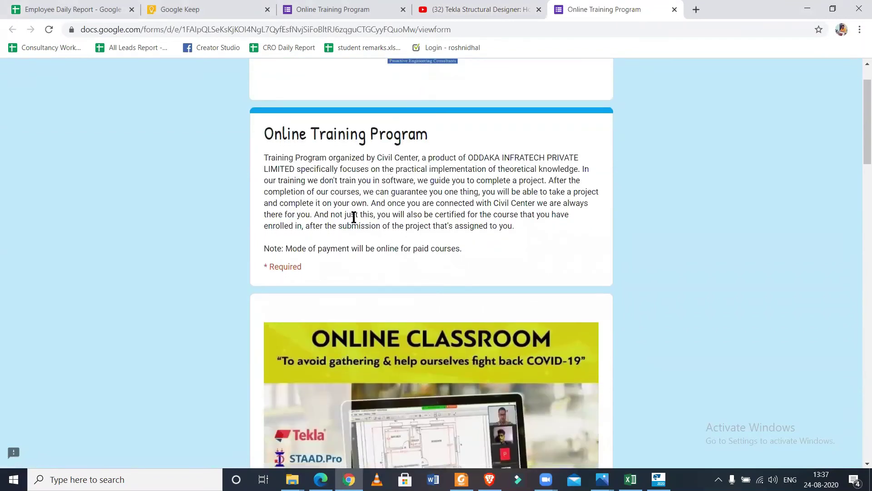
scroll(354, 216, down, 5)
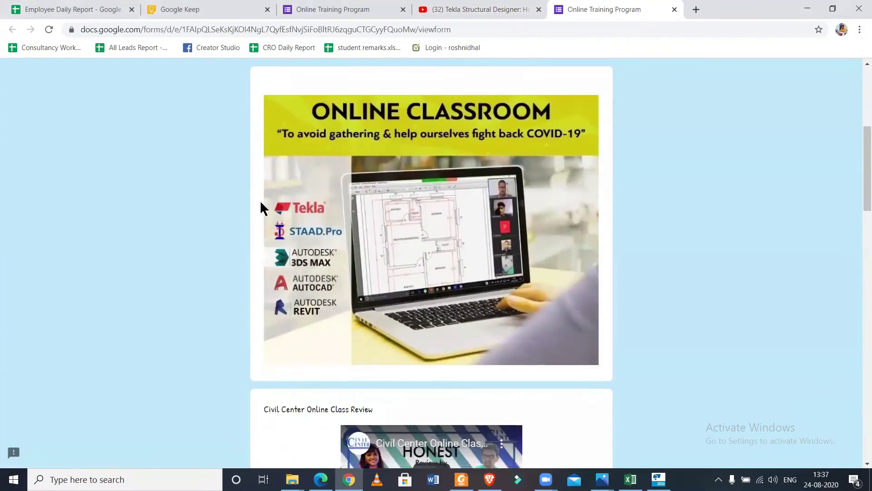
scroll(528, 194, down, 3)
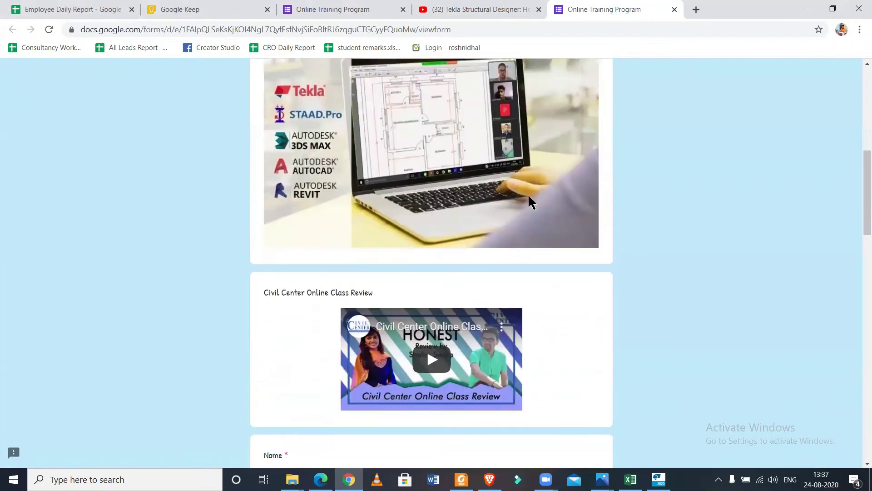
scroll(434, 314, down, 4)
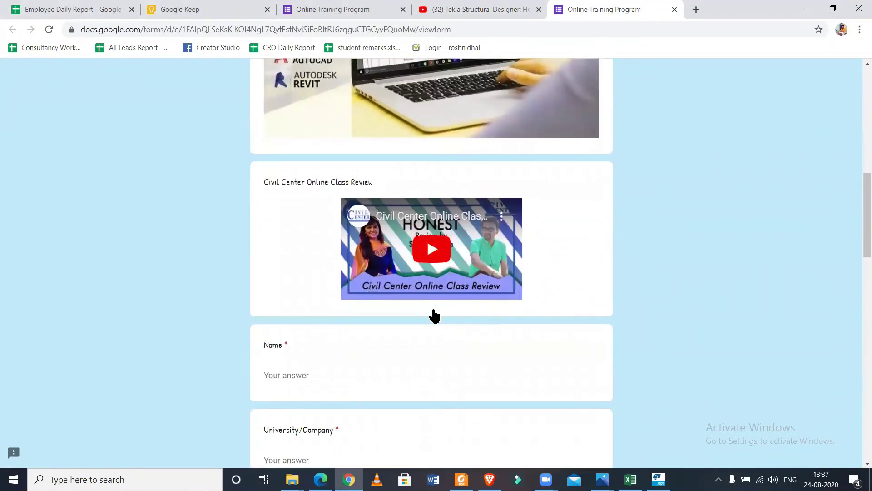
scroll(434, 315, down, 4)
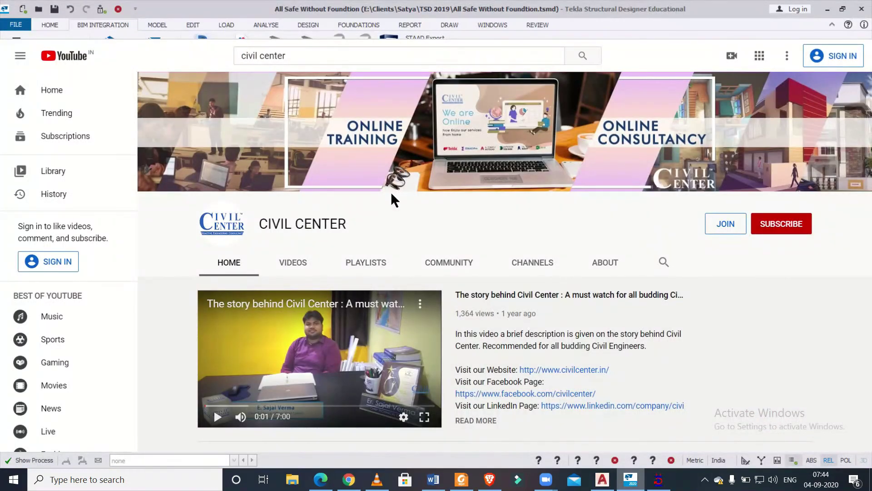
- Scroll the Civil Center HOME tab past Planning of a Building to the Civil Tech Software and Civil Engineering rows
scroll(391, 192, down, 5)
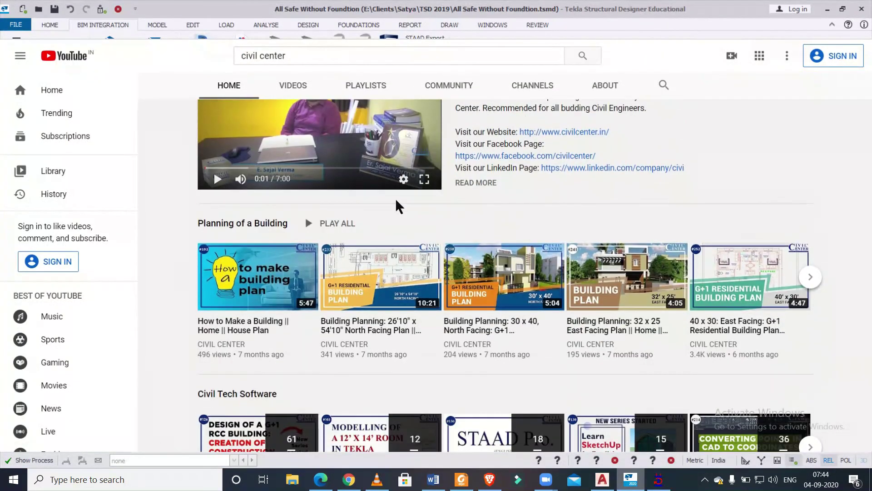
scroll(396, 198, down, 1)
scroll(291, 255, down, 1)
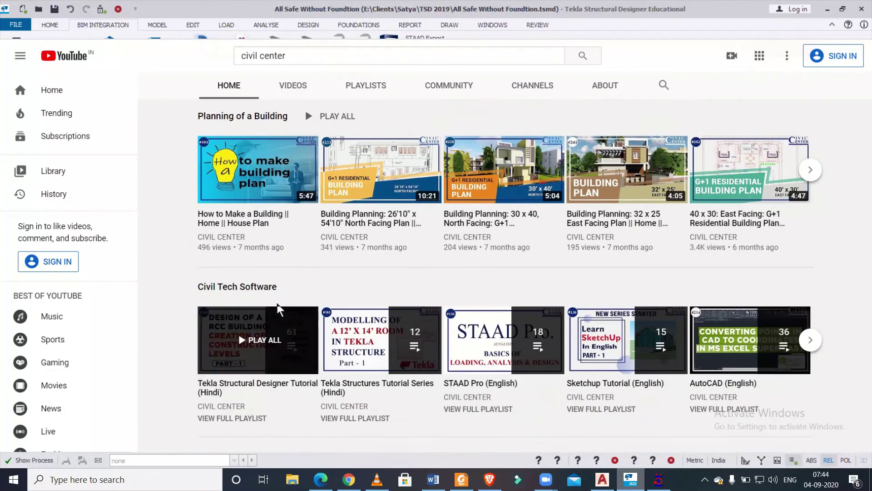
scroll(278, 304, down, 4)
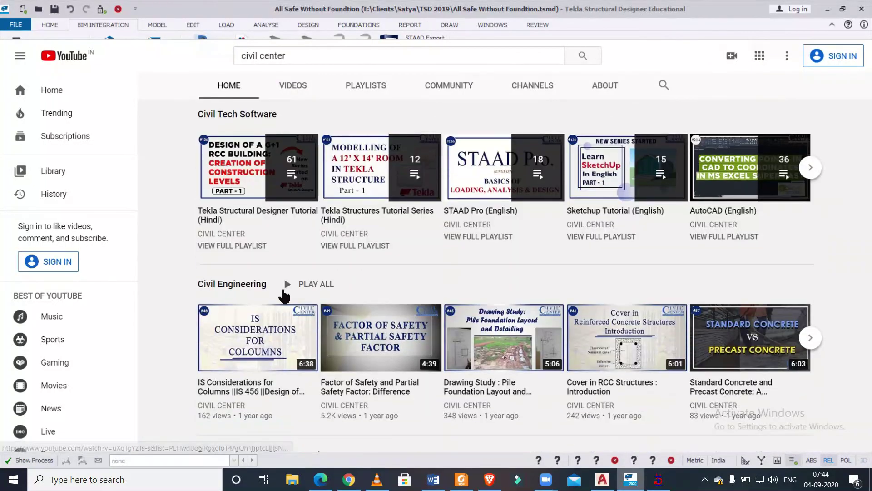